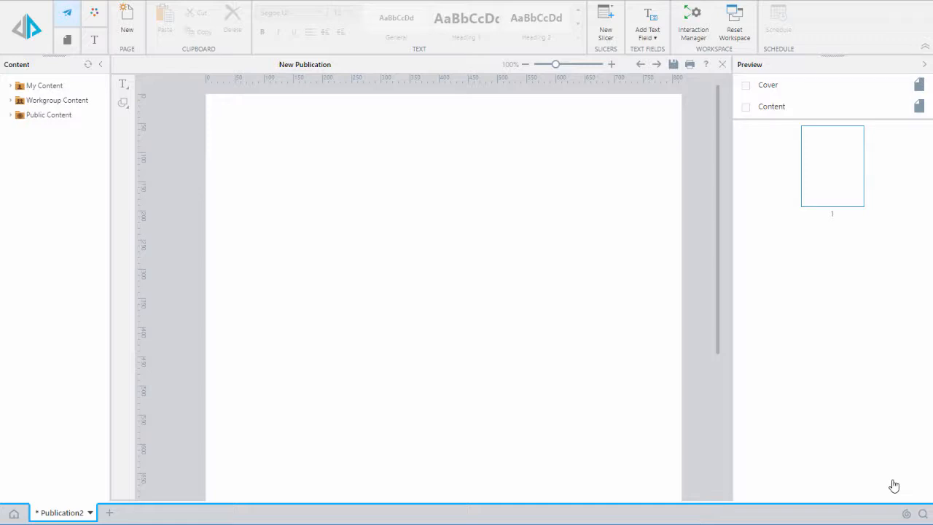
Step: On the cover, add a text box reading "Quarterly Manufacturer Summary" and move it to the page's lower left area
{"action": "left_click", "coordinate": [919, 85]}
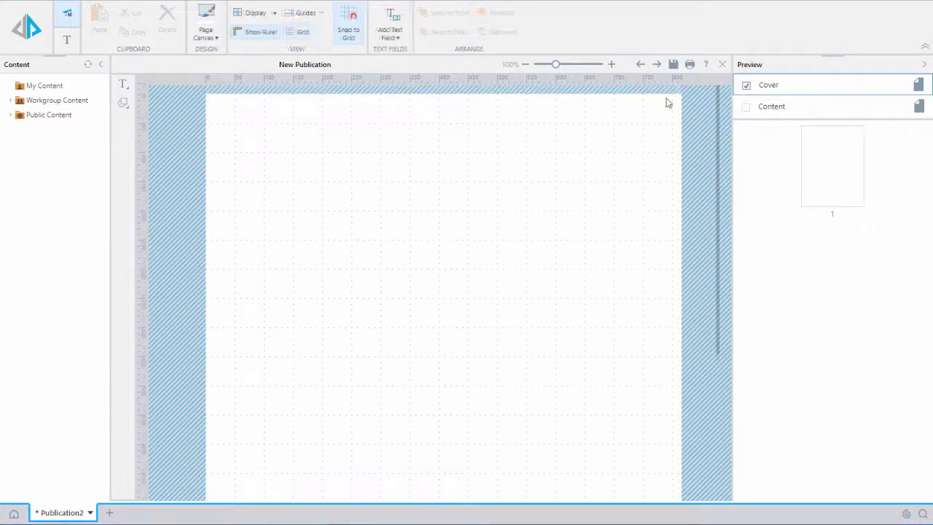
{"action": "left_click", "coordinate": [128, 90]}
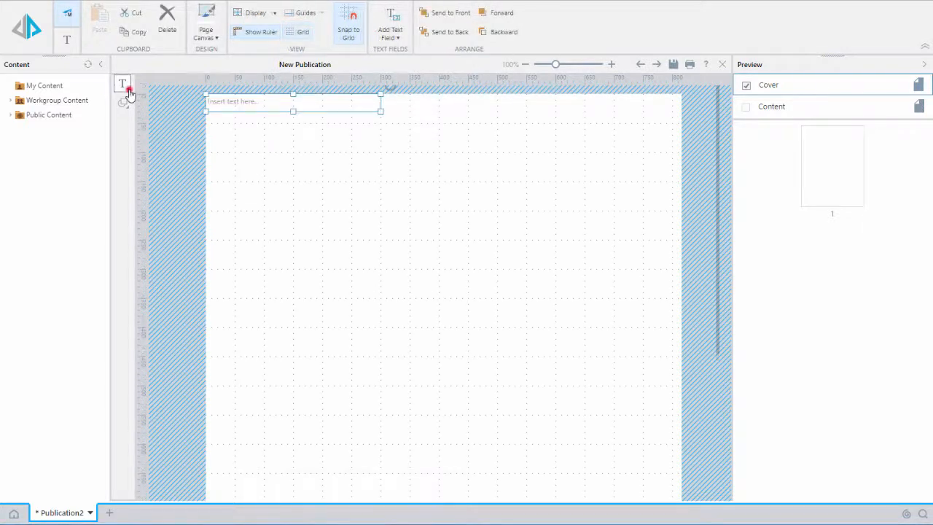
{"action": "left_click", "coordinate": [235, 101]}
{"action": "type", "text": "Quarterly Manufacturer Summary"}
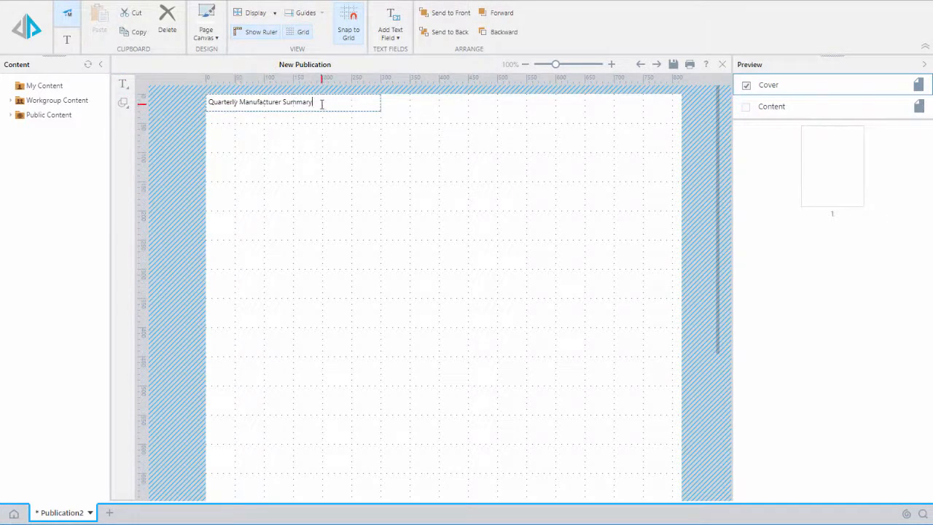
{"action": "left_click_drag", "start_coordinate": [322, 109], "coordinate": [359, 368]}
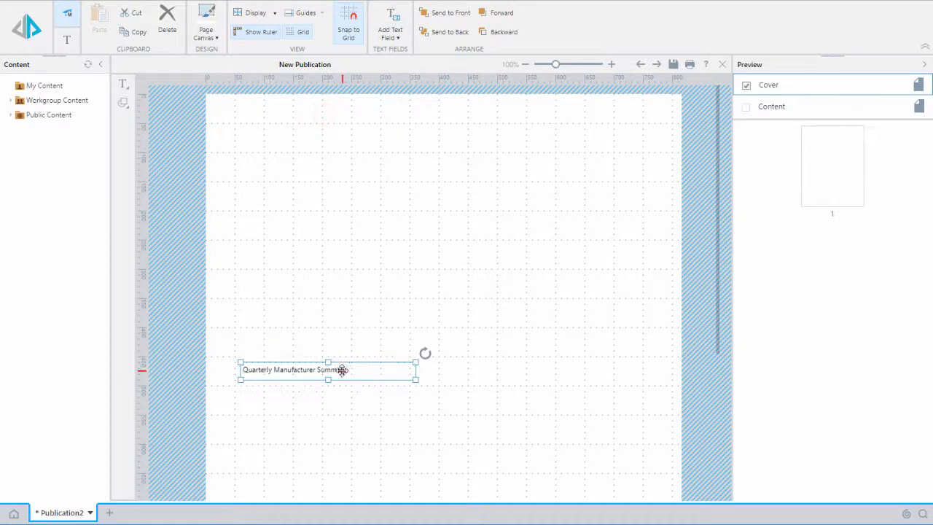
Step: Set the font size of the cover title text to 36
{"action": "double_click", "coordinate": [346, 369]}
{"action": "left_click", "coordinate": [56, 46]}
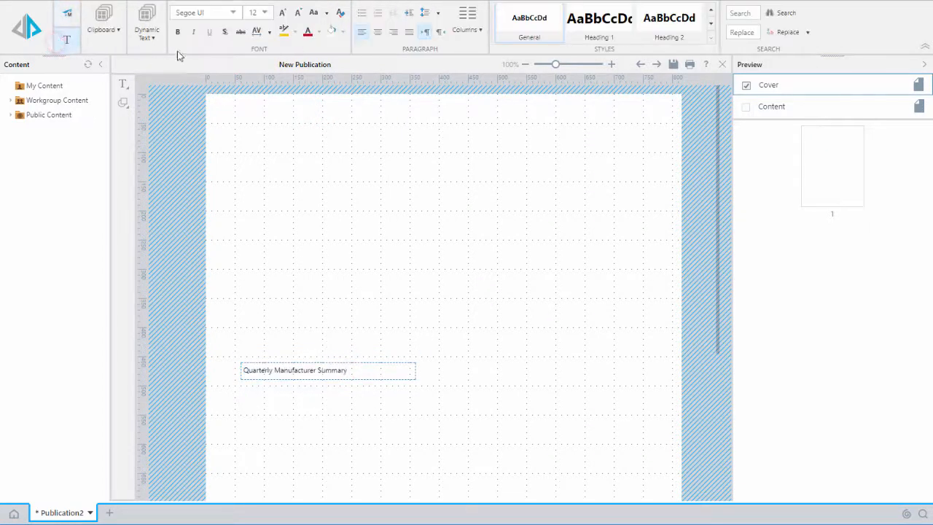
{"action": "left_click", "coordinate": [265, 13]}
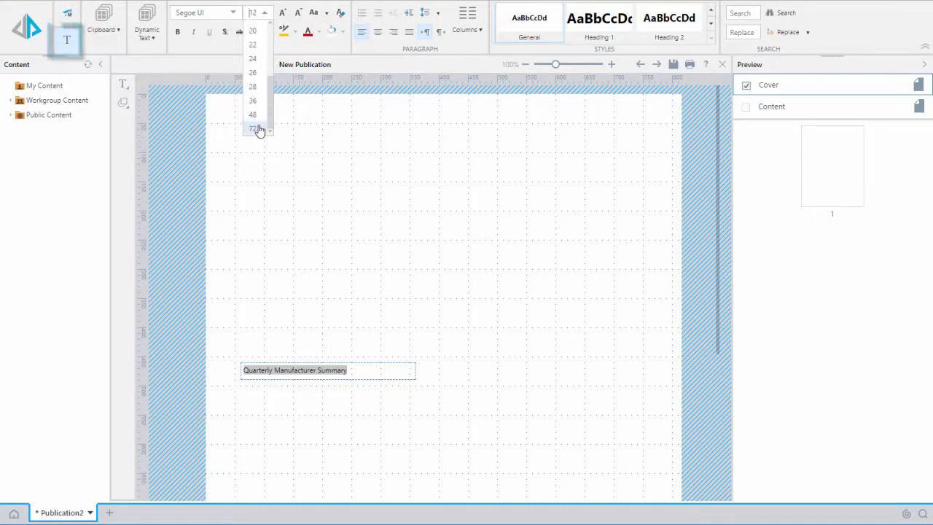
{"action": "scroll", "coordinate": [264, 117], "scroll_direction": "down", "scroll_amount": 2}
{"action": "left_click", "coordinate": [264, 106]}
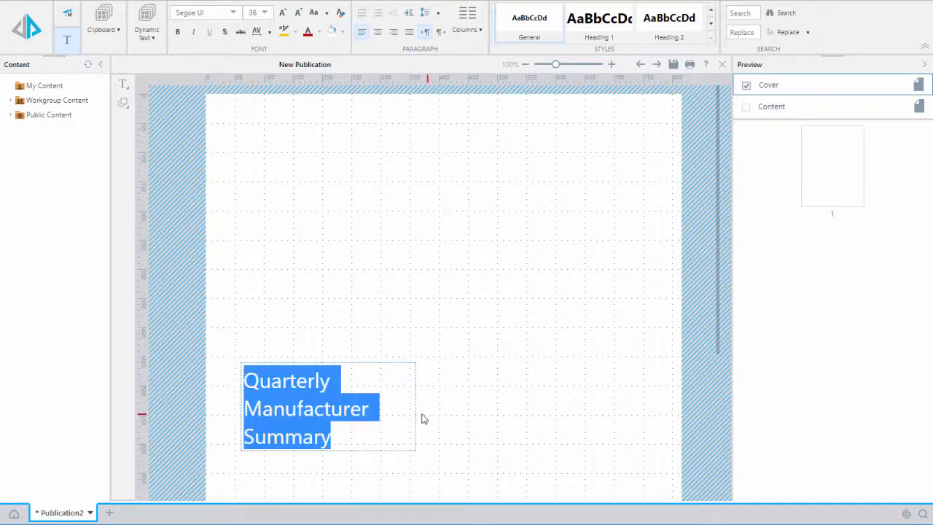
Step: Widen the cover title's text box so the title fits on one line, and reduce its height to match
{"action": "left_click", "coordinate": [413, 446]}
{"action": "left_click_drag", "start_coordinate": [417, 409], "coordinate": [579, 407]}
{"action": "left_click_drag", "start_coordinate": [413, 448], "coordinate": [410, 404]}
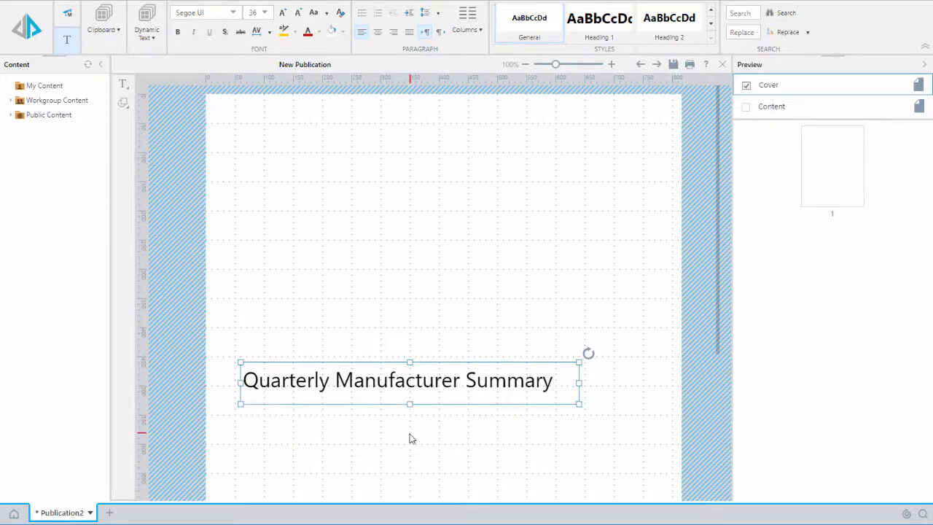
Step: Move the "Manufacturer" text box on the cover to just beneath the "Prepared by" line
{"action": "left_click", "coordinate": [411, 438]}
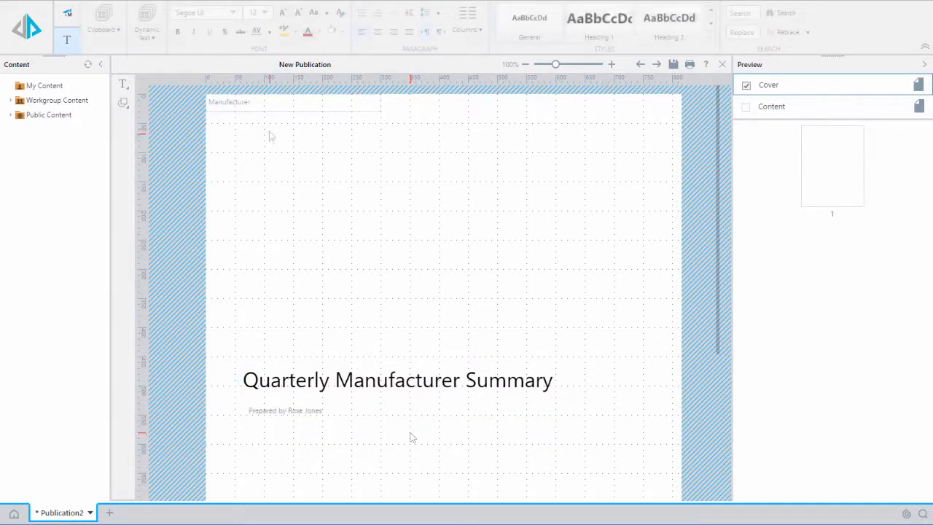
{"action": "left_click", "coordinate": [268, 124]}
{"action": "left_click_drag", "start_coordinate": [269, 117], "coordinate": [311, 443]}
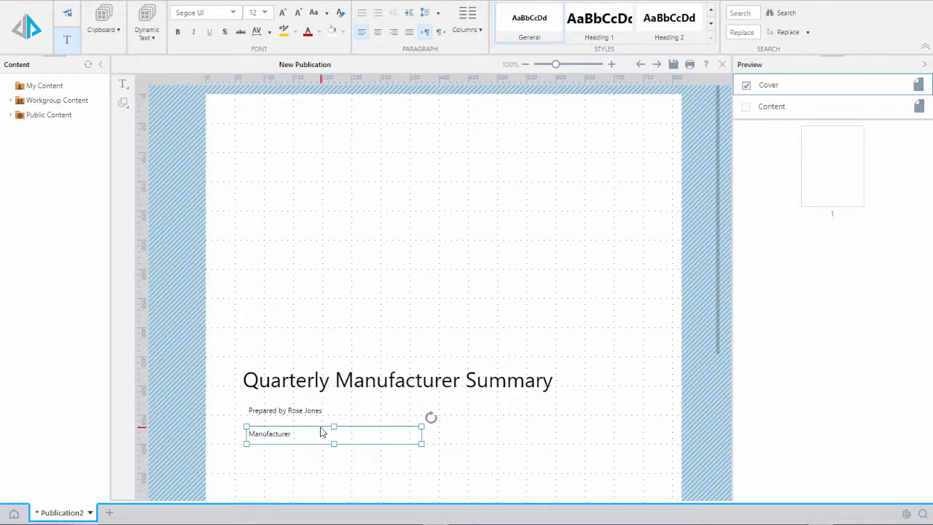
Step: Insert the acme3 image from the Publication Resources folder onto the cover and enlarge the logo
{"action": "left_click", "coordinate": [306, 523]}
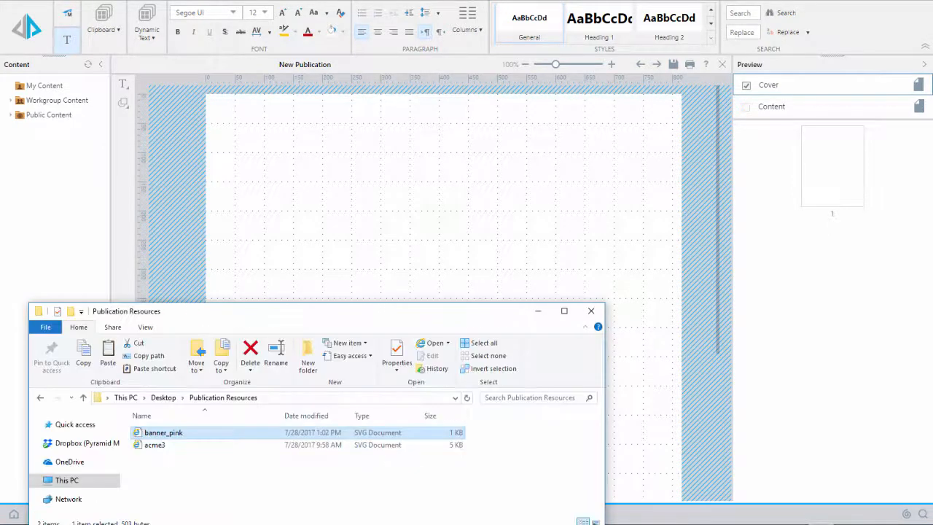
{"action": "left_click_drag", "start_coordinate": [163, 446], "coordinate": [400, 177]}
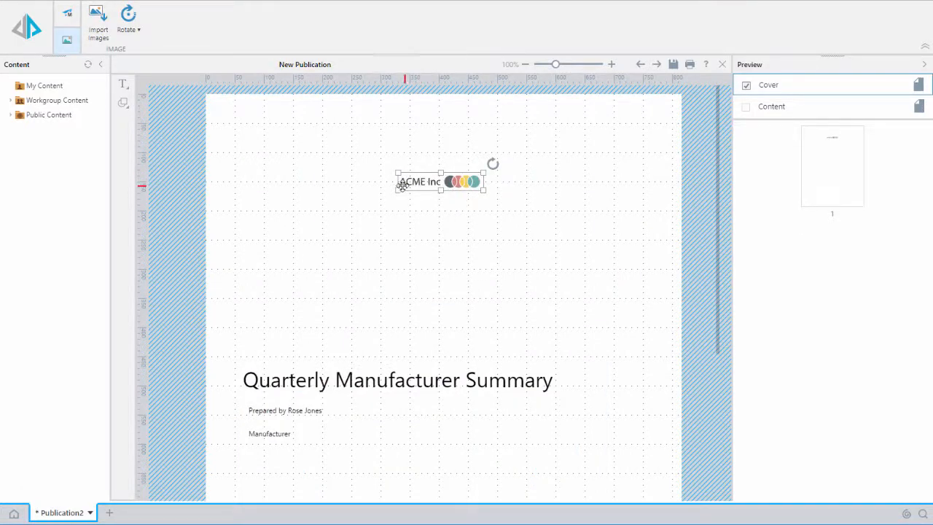
{"action": "left_click_drag", "start_coordinate": [397, 190], "coordinate": [260, 306]}
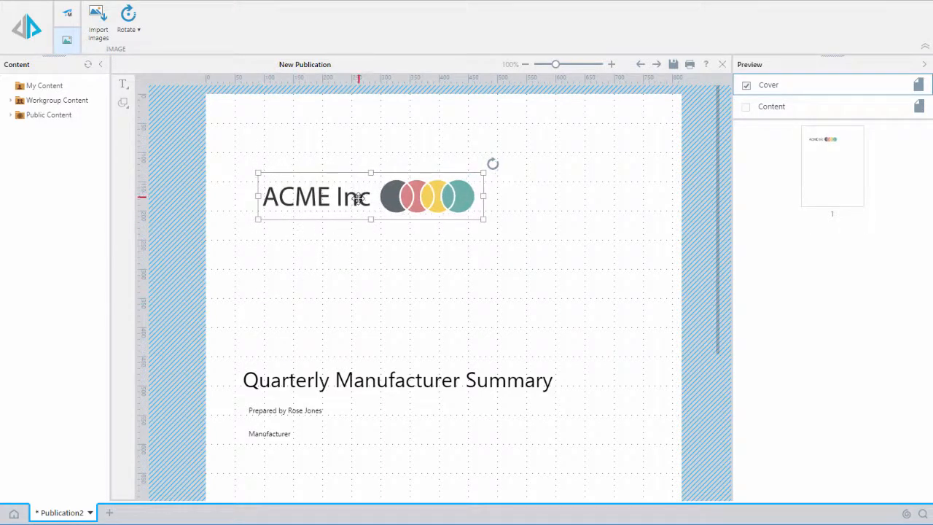
Step: Move the ACME Inc logo to the cover's upper right corner and adjust its size
{"action": "left_click_drag", "start_coordinate": [356, 193], "coordinate": [541, 136]}
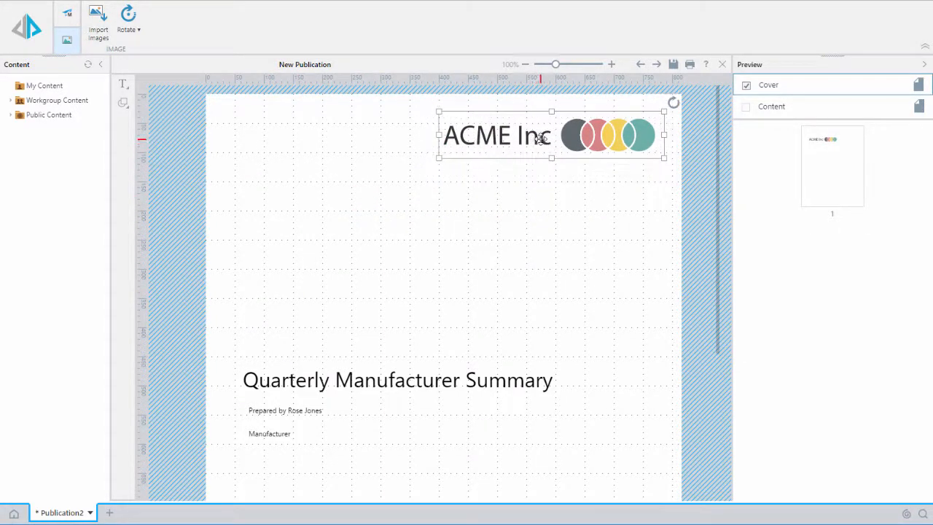
{"action": "left_click_drag", "start_coordinate": [434, 162], "coordinate": [356, 172]}
{"action": "left_click", "coordinate": [637, 236]}
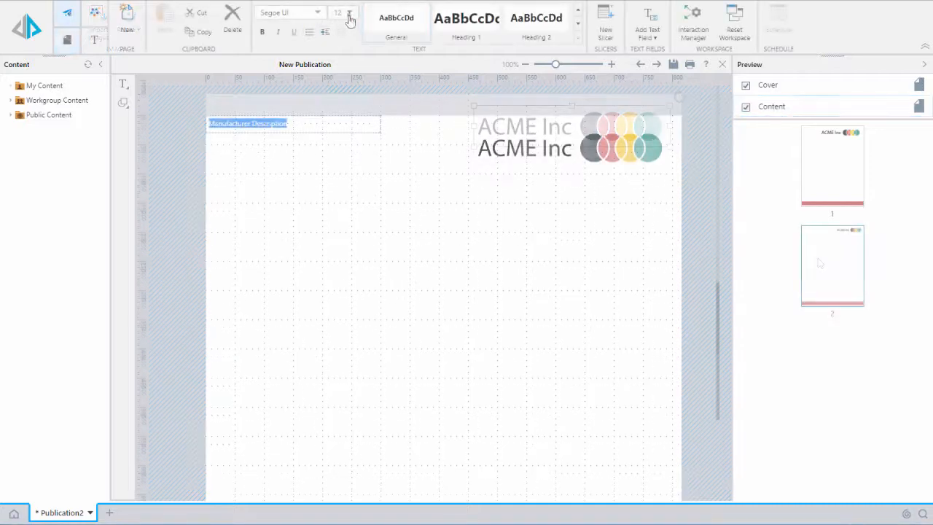
Step: Set the font size of the "Manufacturer Description" heading on page 2 to 20
{"action": "left_click", "coordinate": [348, 13]}
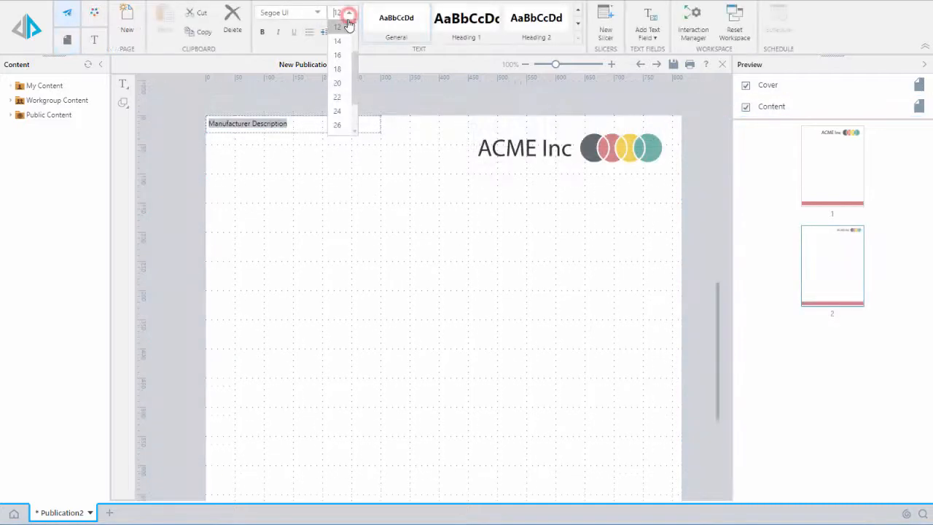
{"action": "left_click", "coordinate": [340, 82]}
{"action": "left_click", "coordinate": [359, 152]}
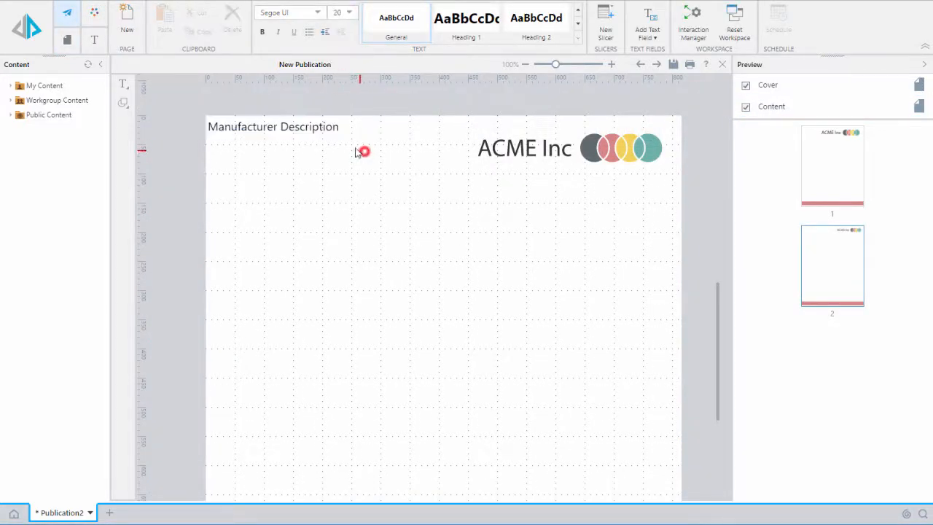
Step: Move the "Manufacturer Description" heading below the logo near the left margin, and add another text box to the page
{"action": "left_click", "coordinate": [349, 133]}
{"action": "left_click_drag", "start_coordinate": [350, 146], "coordinate": [379, 235]}
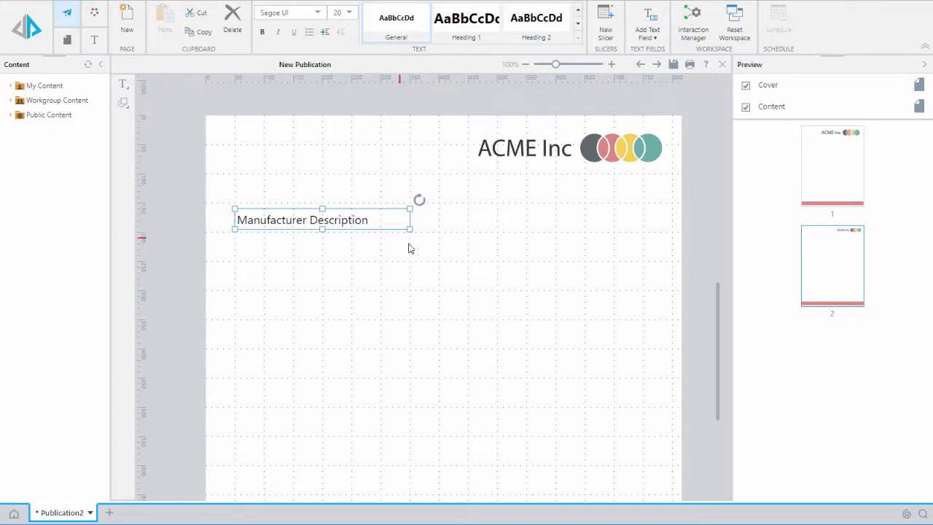
{"action": "left_click", "coordinate": [458, 283]}
{"action": "left_click", "coordinate": [125, 85]}
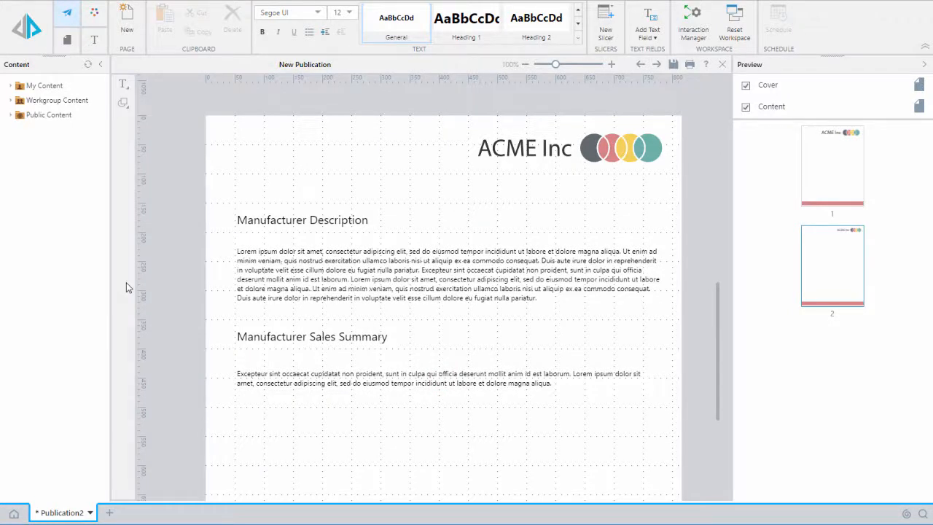
Step: Place the AreaChart from Manufacturer Area, in Workgroup Content's Training Content > Manufacturer folder, below the sales summary text on page 2
{"action": "left_click", "coordinate": [11, 101]}
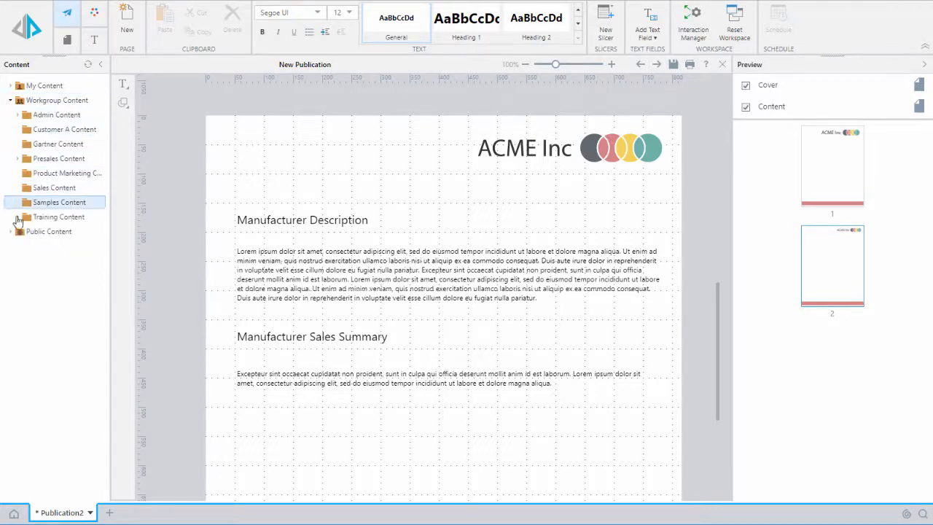
{"action": "left_click", "coordinate": [18, 217]}
{"action": "left_click", "coordinate": [23, 233]}
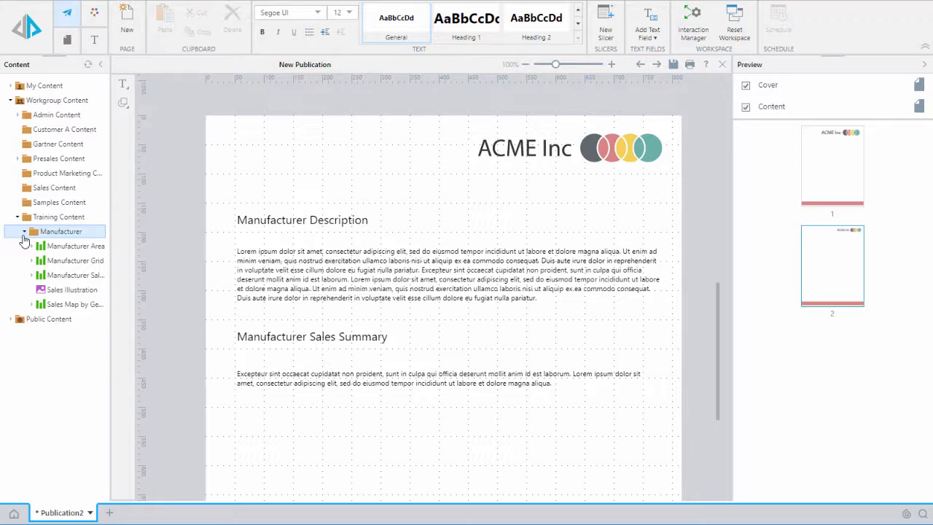
{"action": "left_click", "coordinate": [30, 246]}
{"action": "left_click_drag", "start_coordinate": [67, 260], "coordinate": [284, 417]}
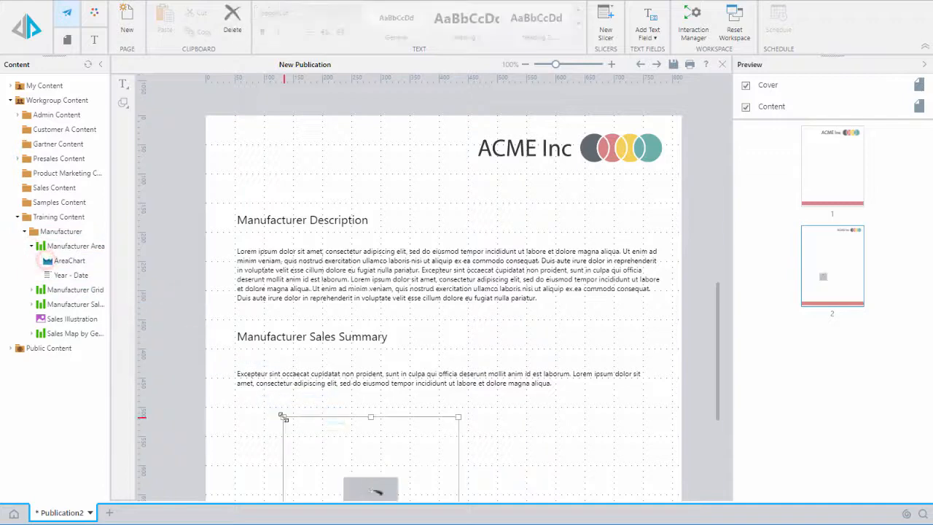
Step: Align the area chart with the left text margin, widen it to the text's full width and increase its height
{"action": "scroll", "coordinate": [692, 338], "scroll_direction": "down", "scroll_amount": 3}
{"action": "left_click_drag", "start_coordinate": [376, 336], "coordinate": [327, 336]}
{"action": "left_click_drag", "start_coordinate": [410, 331], "coordinate": [661, 316]}
{"action": "left_click_drag", "start_coordinate": [448, 419], "coordinate": [441, 471]}
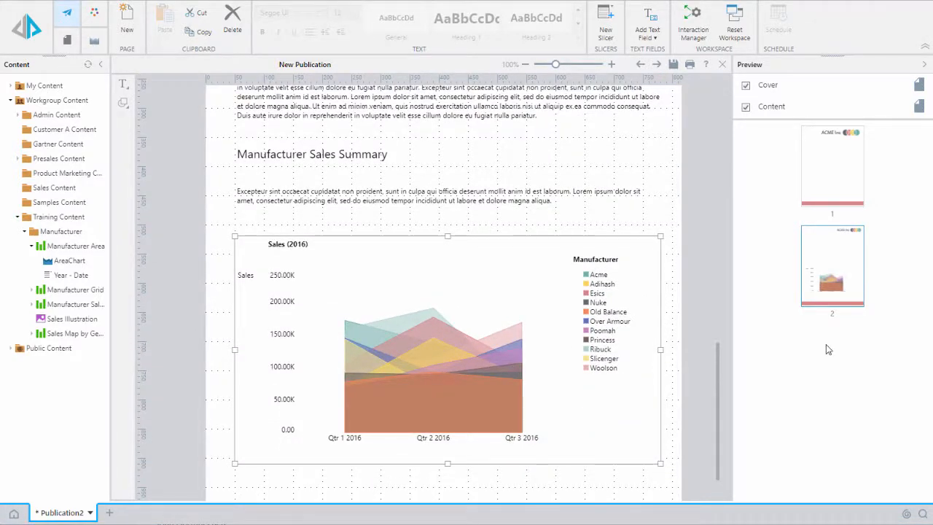
Step: Add a new page after page 2 of the publication
{"action": "right_click", "coordinate": [826, 344]}
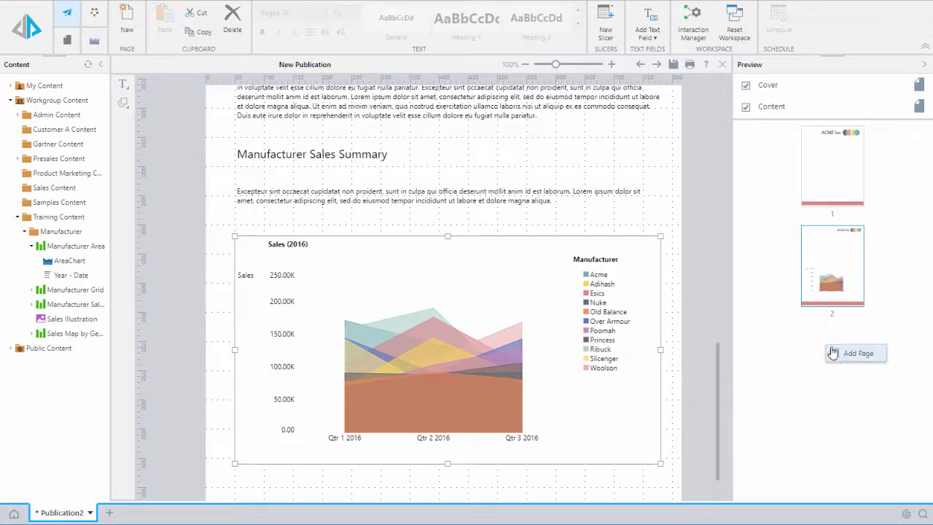
{"action": "left_click", "coordinate": [849, 354]}
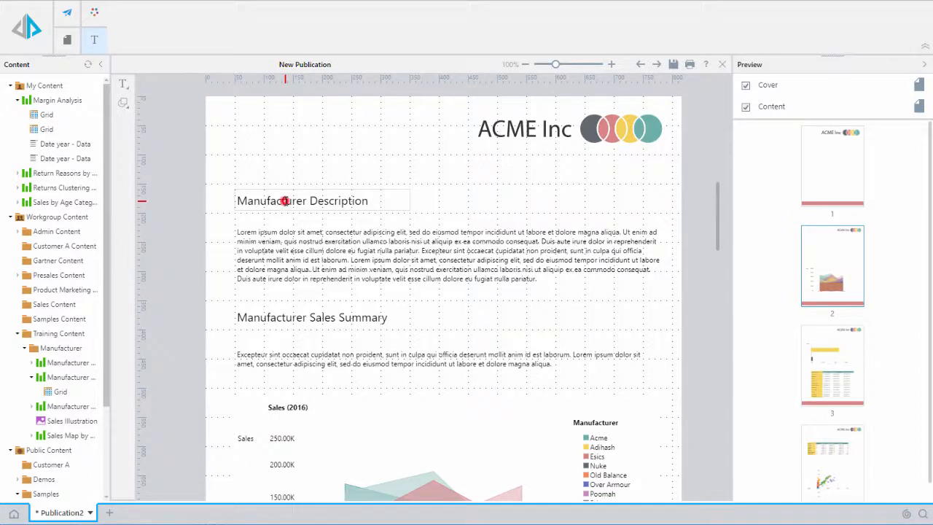
Step: Delete the word "Manufacturer" from the "Manufacturer Description" heading on page 2
{"action": "double_click", "coordinate": [284, 201]}
{"action": "left_click", "coordinate": [297, 200]}
{"action": "left_click_drag", "start_coordinate": [306, 200], "coordinate": [237, 201]}
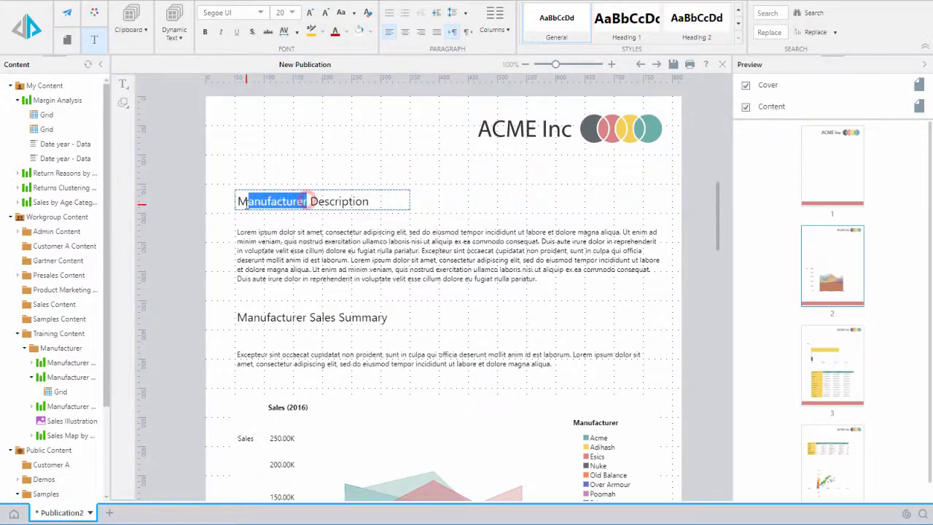
{"action": "key", "text": "BackSpace"}
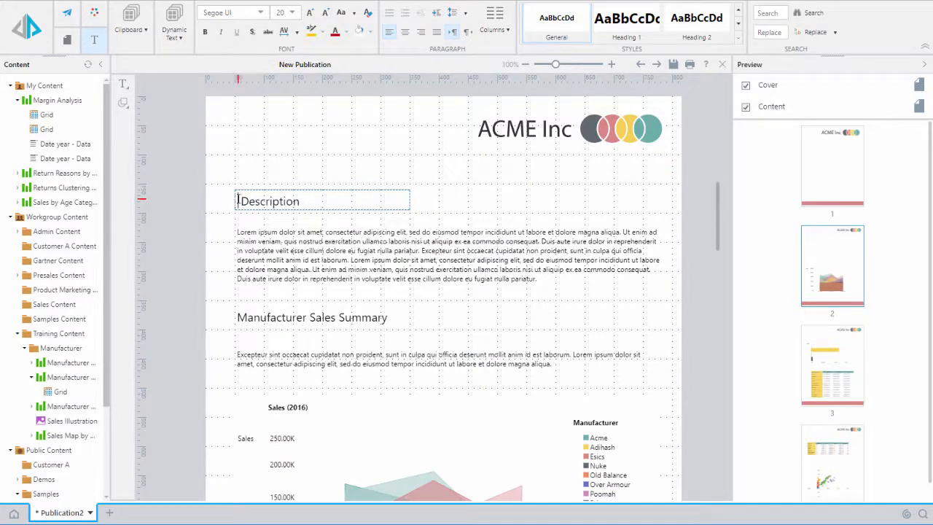
Step: Start a dynamic text in the heading and load the Grid query of Manufacturer Grid from Workgroup Content > Training Content > Manufacturer
{"action": "left_click", "coordinate": [180, 38]}
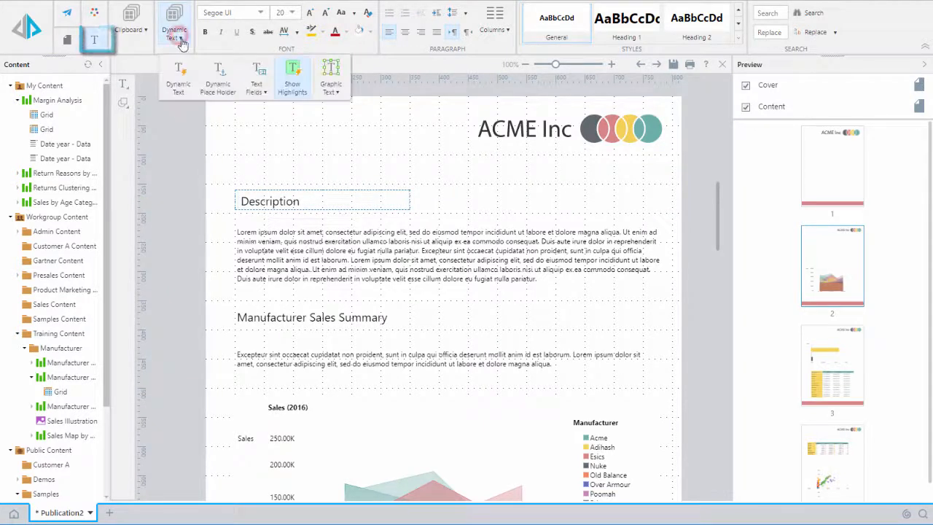
{"action": "left_click", "coordinate": [181, 86]}
{"action": "left_click", "coordinate": [149, 349]}
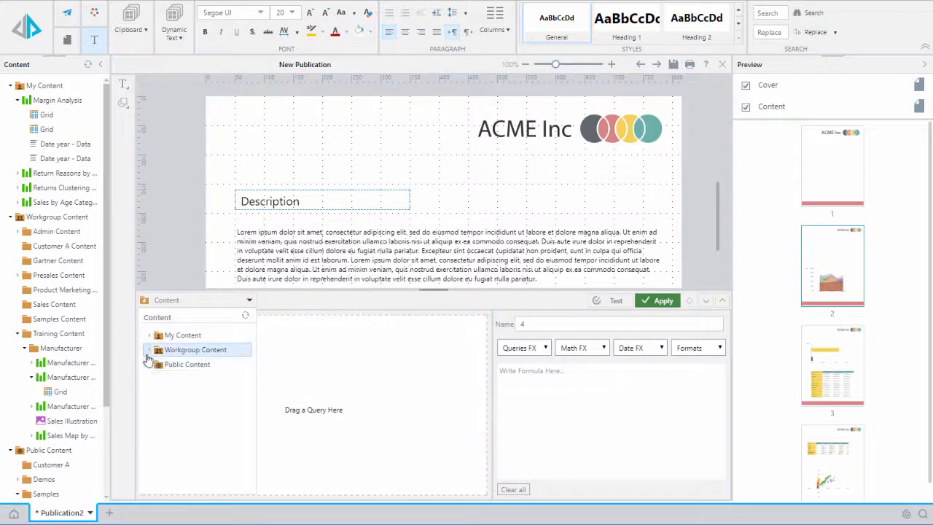
{"action": "left_click", "coordinate": [156, 466]}
{"action": "left_click", "coordinate": [165, 474]}
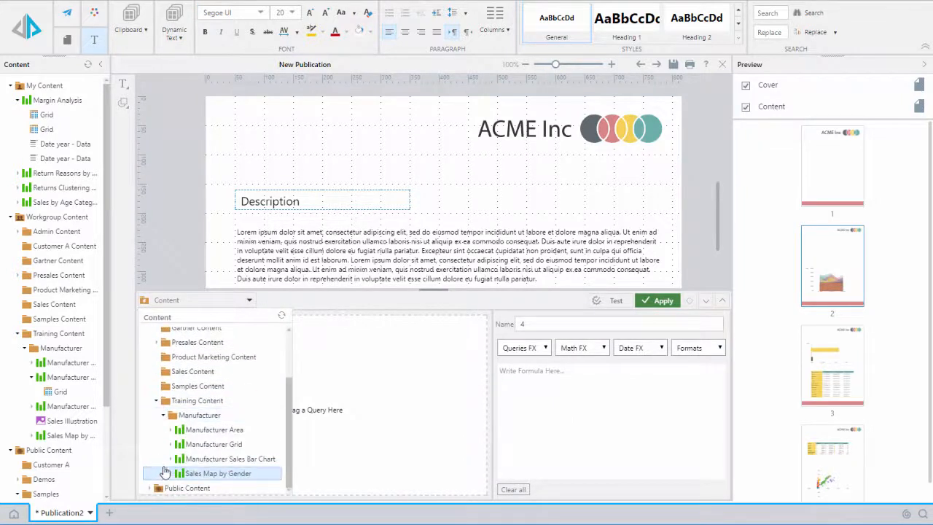
{"action": "left_click", "coordinate": [177, 444]}
{"action": "left_click", "coordinate": [171, 443]}
{"action": "left_click", "coordinate": [187, 457]}
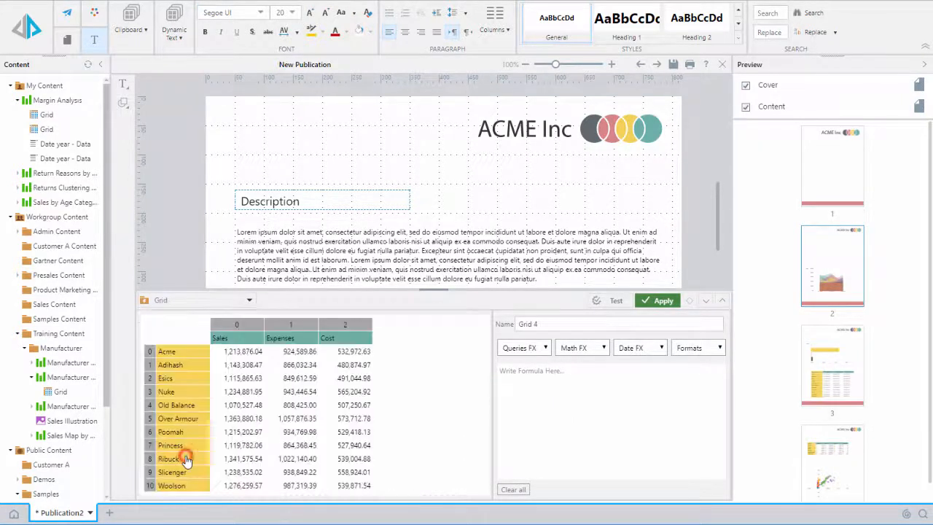
Step: Use the Acme row label as the dynamic text formula label(1,0,0), test it and apply it to the heading
{"action": "left_click", "coordinate": [188, 354]}
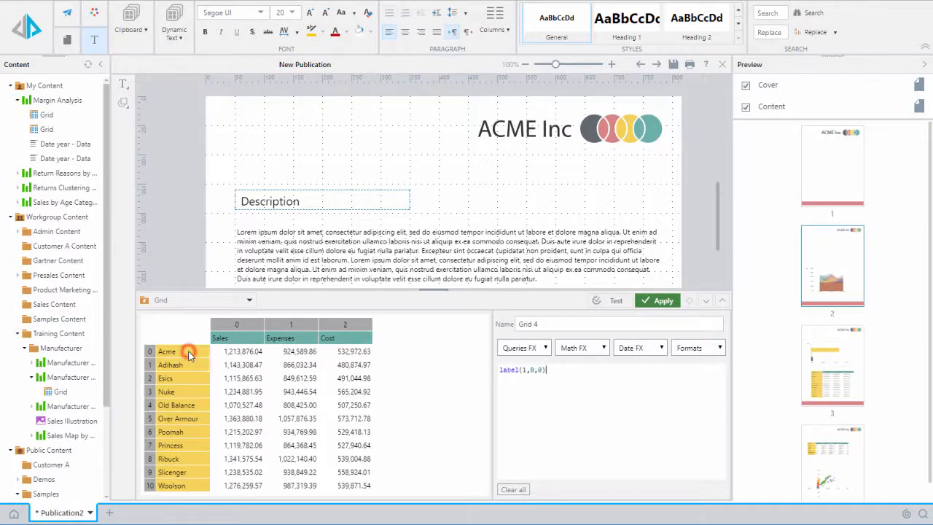
{"action": "left_click", "coordinate": [613, 301]}
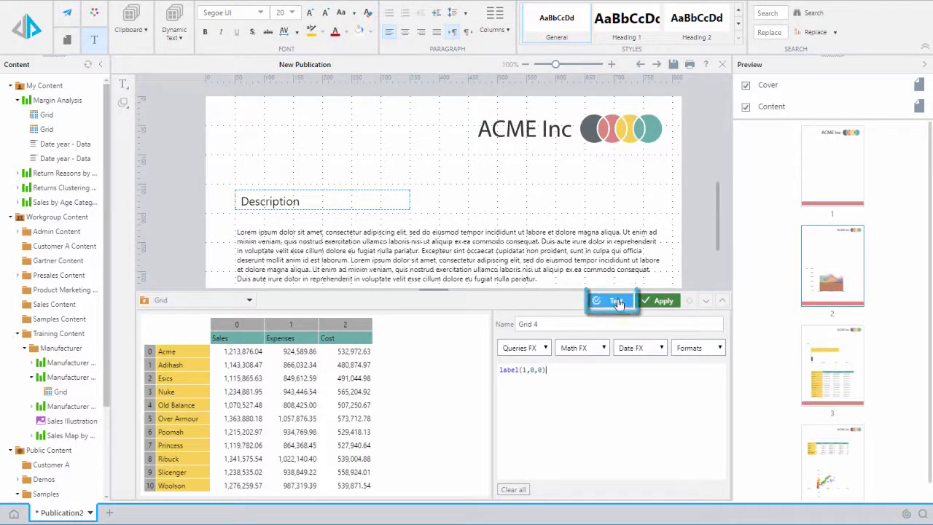
{"action": "left_click", "coordinate": [659, 300]}
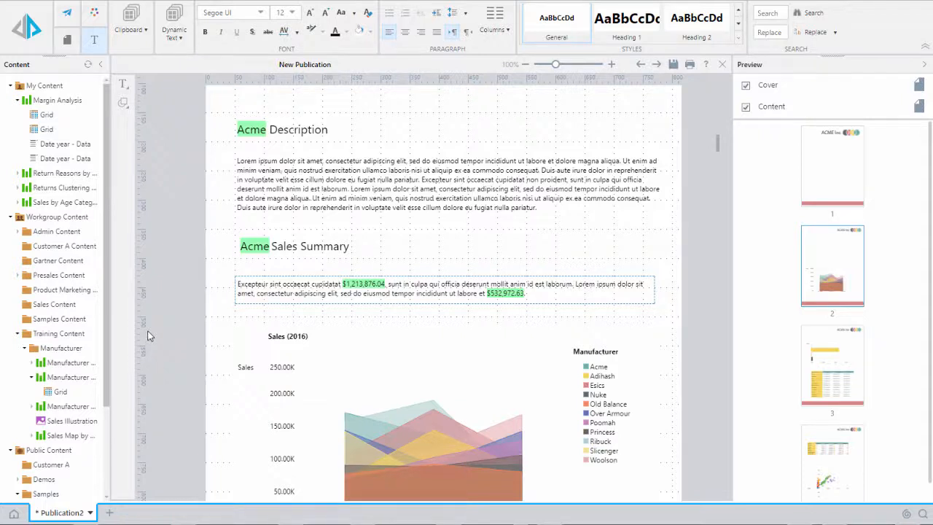
Step: Add the Manufacturer slicer from Training Content > Manufacturer to the publication and make it interact with all report items
{"action": "left_click", "coordinate": [32, 406]}
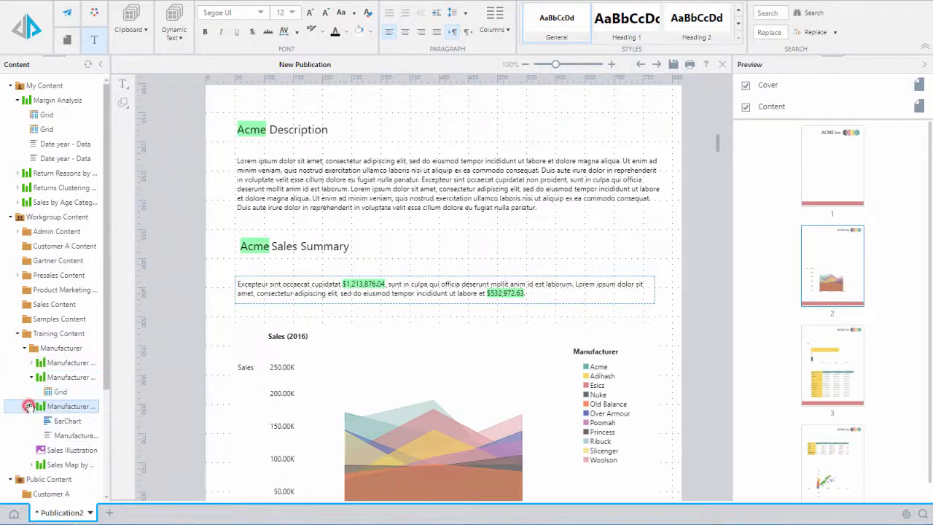
{"action": "left_click_drag", "start_coordinate": [59, 435], "coordinate": [364, 427]}
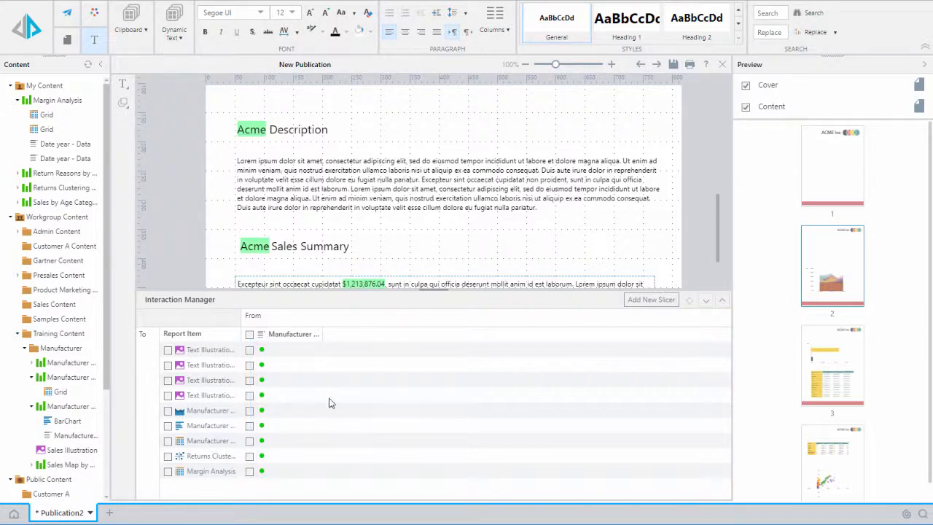
{"action": "left_click", "coordinate": [249, 334]}
{"action": "left_click", "coordinate": [706, 300]}
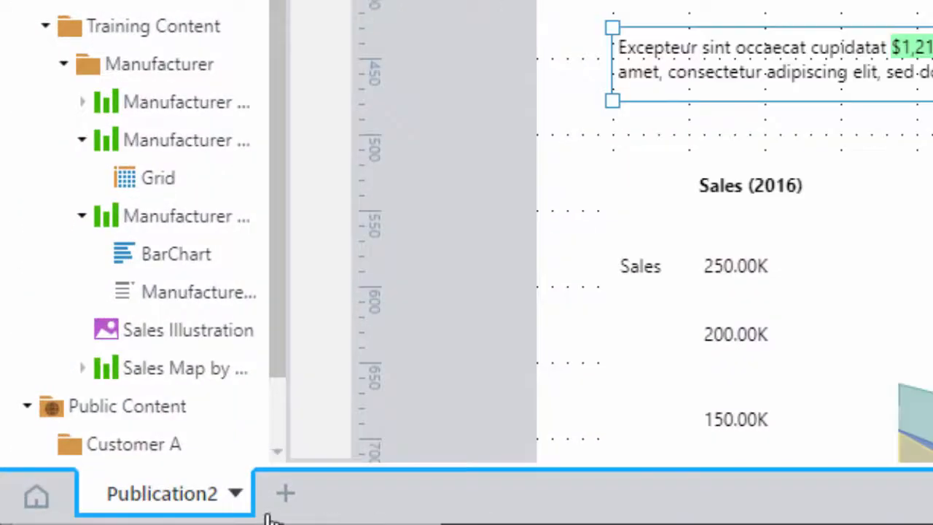
Step: Save the publication under the new name "Sales Manufacturer Summary"
{"action": "left_click", "coordinate": [234, 493]}
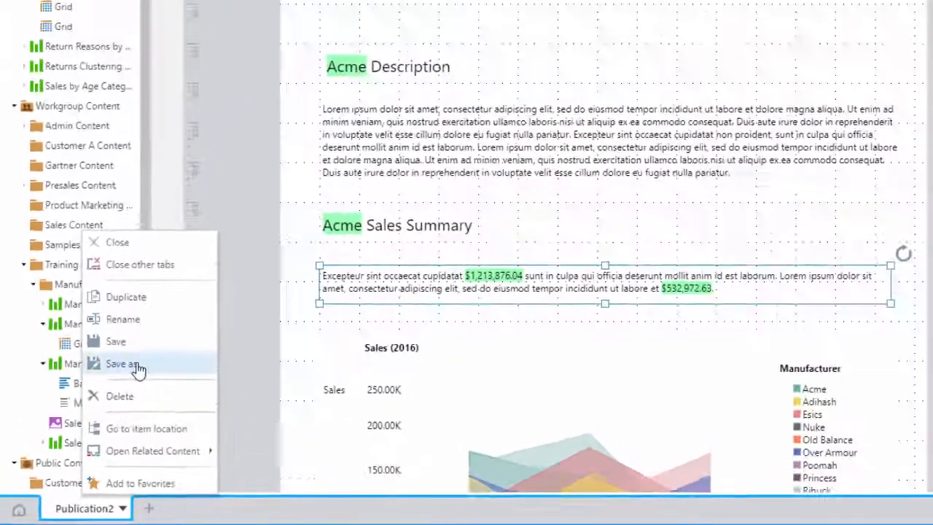
{"action": "left_click", "coordinate": [137, 366]}
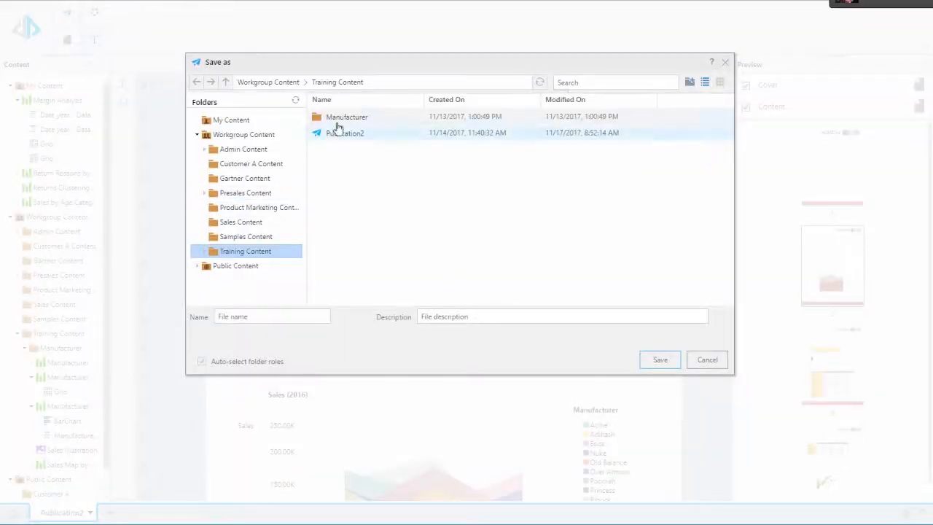
{"action": "left_click", "coordinate": [286, 315]}
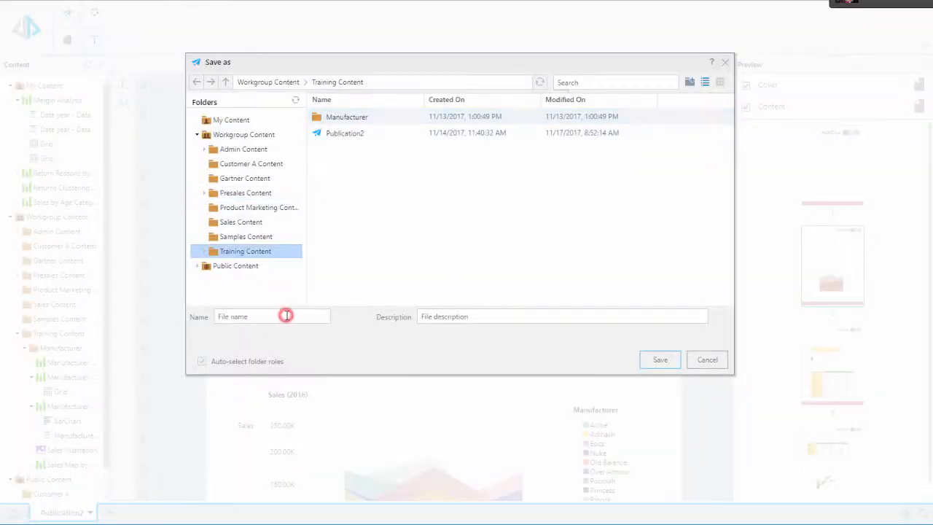
{"action": "type", "text": "Sales Summary"}
{"action": "left_click", "coordinate": [659, 357]}
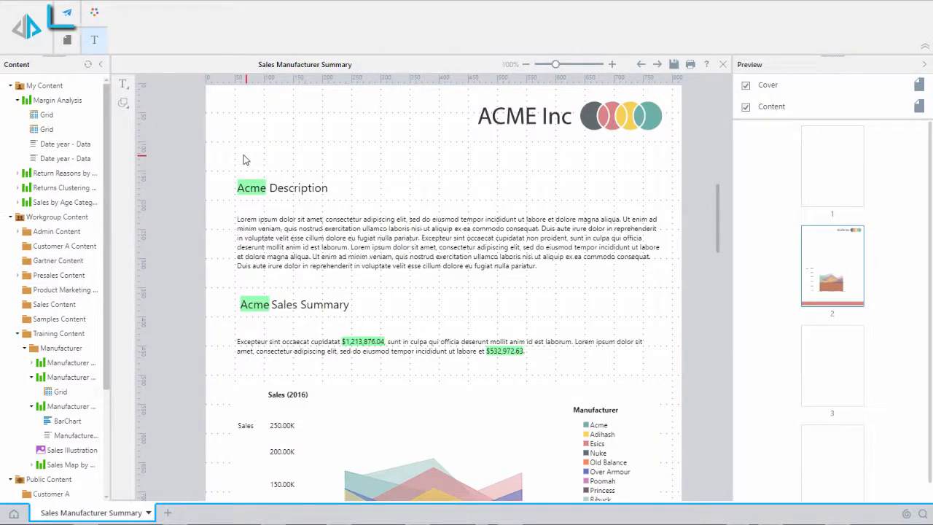
Step: Create a new schedule for the publication and set its selections to Multiple with All Items for Manufacturer
{"action": "left_click", "coordinate": [67, 14]}
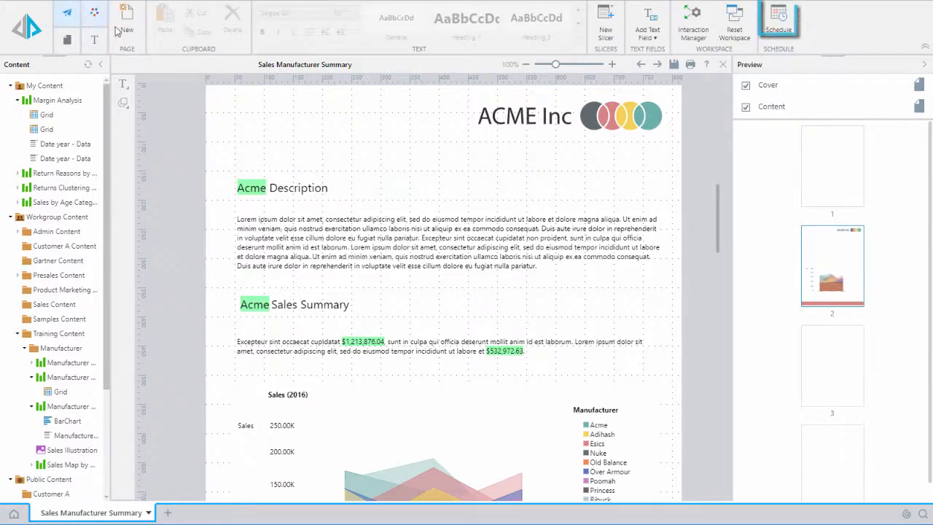
{"action": "left_click", "coordinate": [777, 25]}
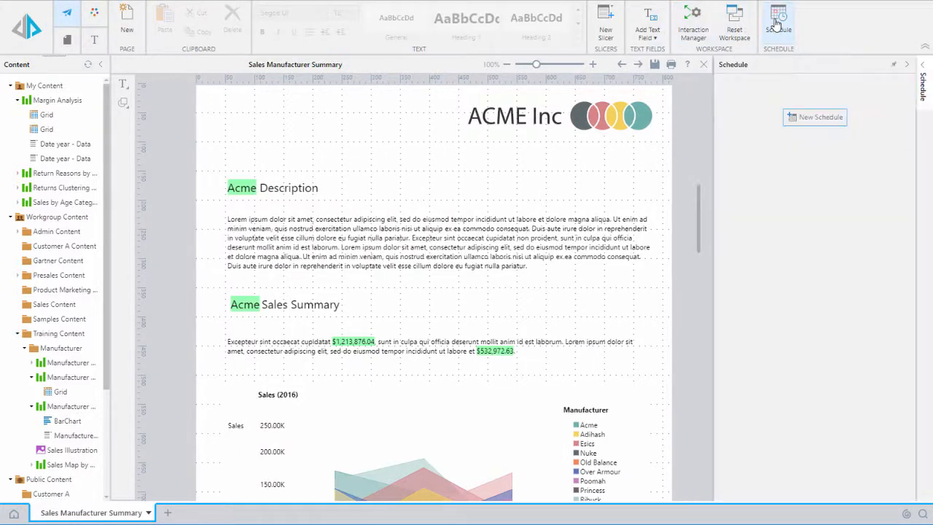
{"action": "left_click", "coordinate": [830, 122]}
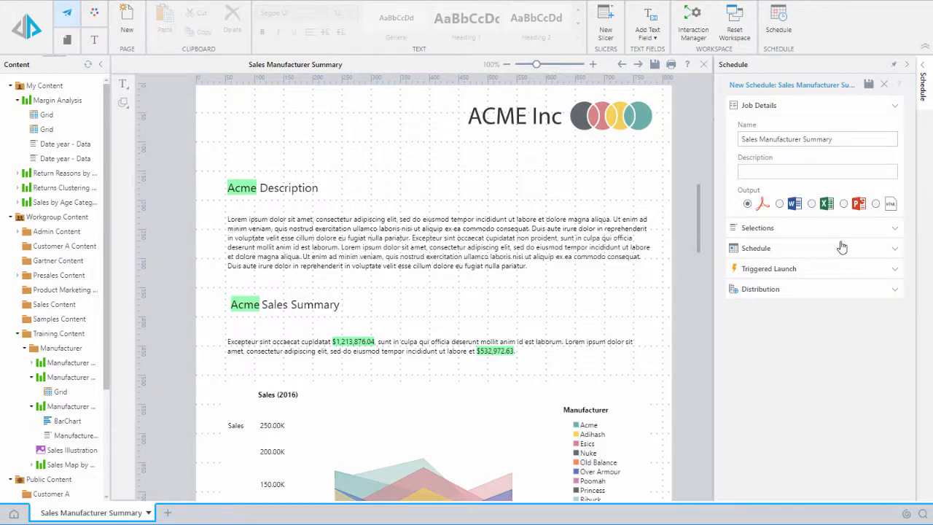
{"action": "left_click", "coordinate": [860, 228]}
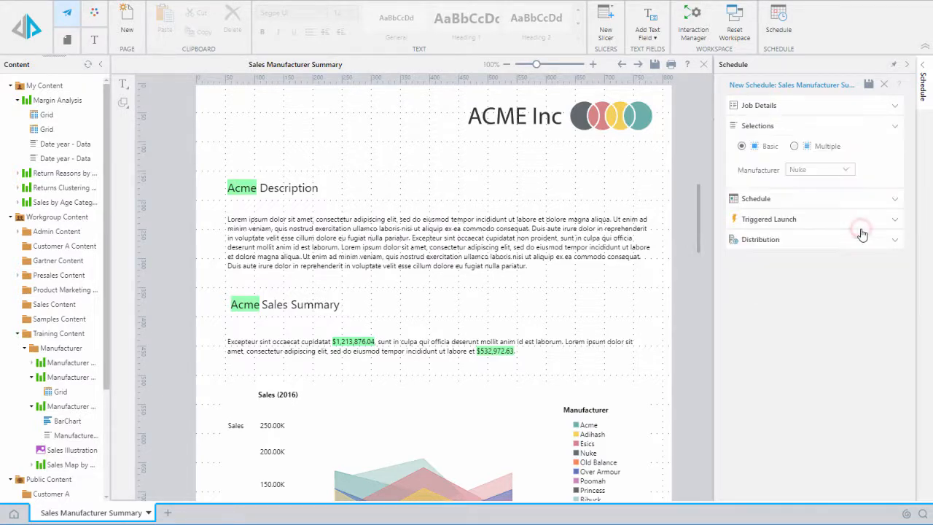
{"action": "left_click", "coordinate": [794, 146]}
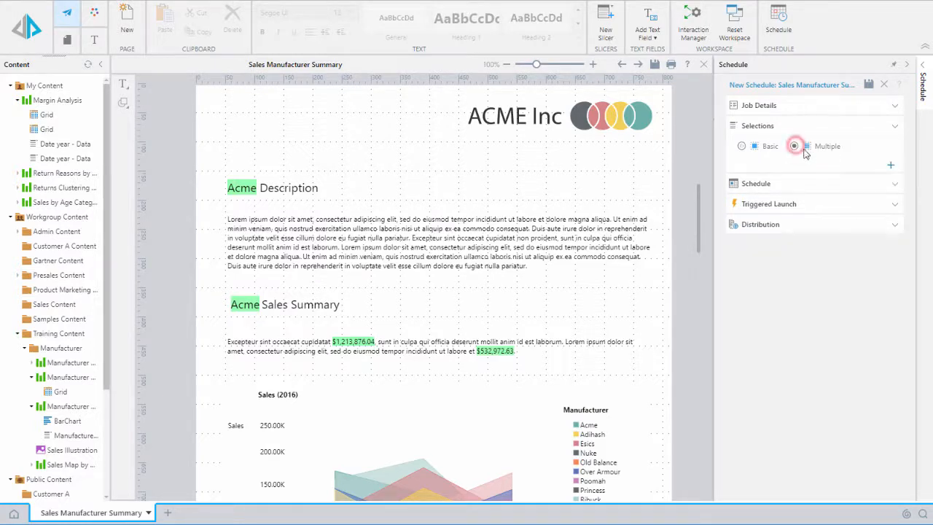
{"action": "left_click", "coordinate": [889, 167]}
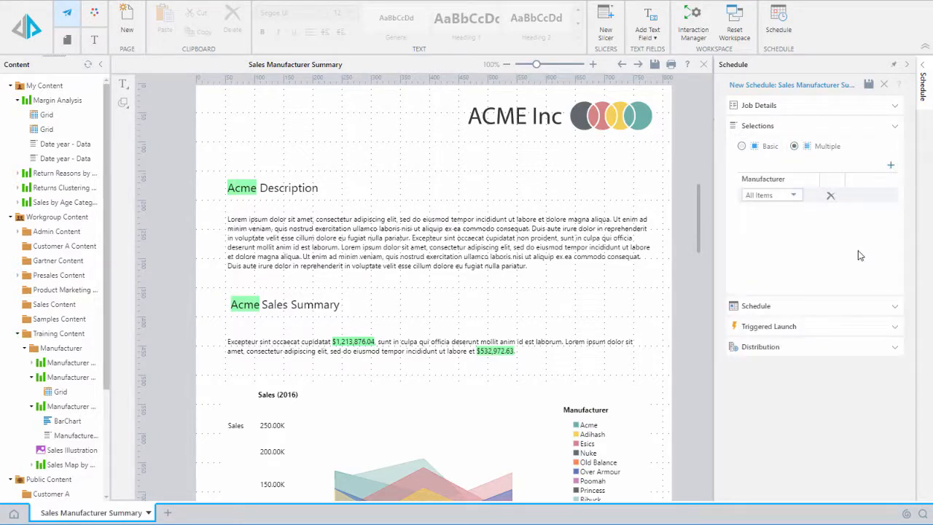
Step: Set the schedule to recur monthly in Mar, Jun, Sept and Dec in Week 4, and open its distribution settings
{"action": "left_click", "coordinate": [895, 306]}
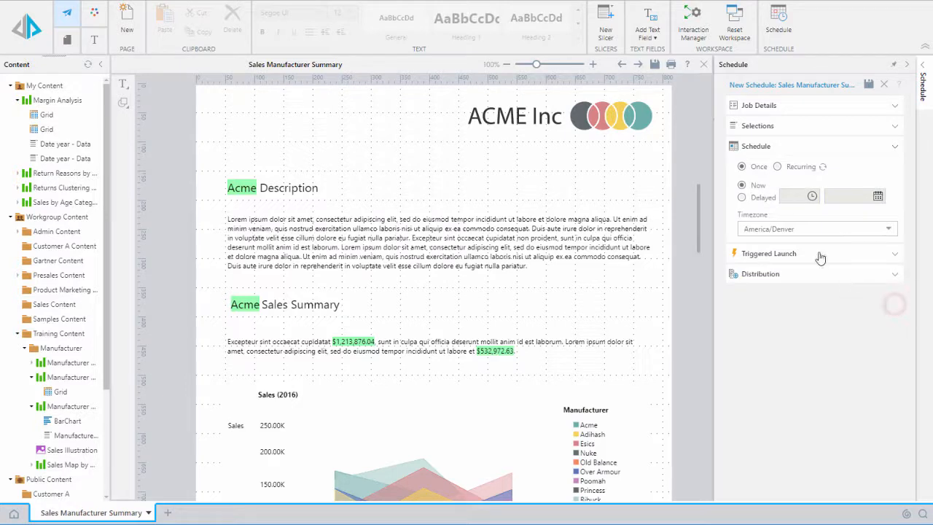
{"action": "left_click", "coordinate": [778, 167]}
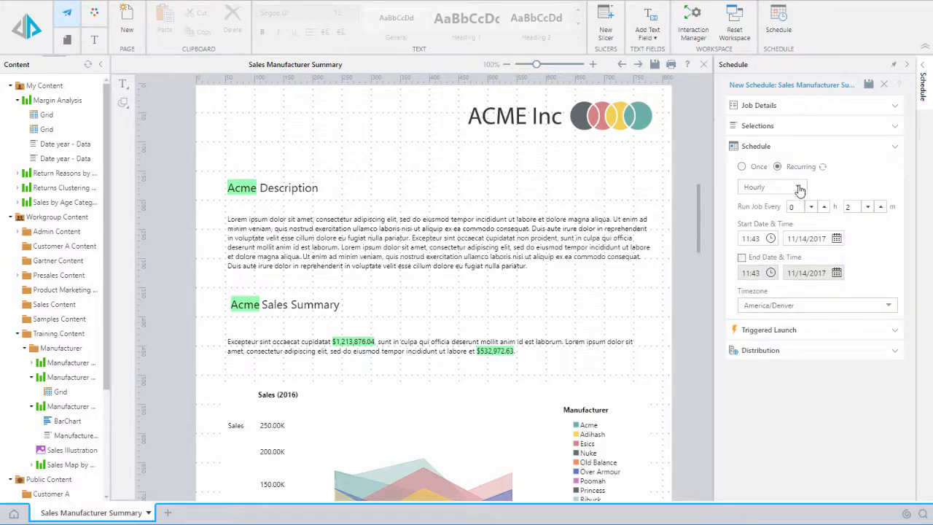
{"action": "left_click", "coordinate": [797, 187]}
{"action": "left_click", "coordinate": [792, 248]}
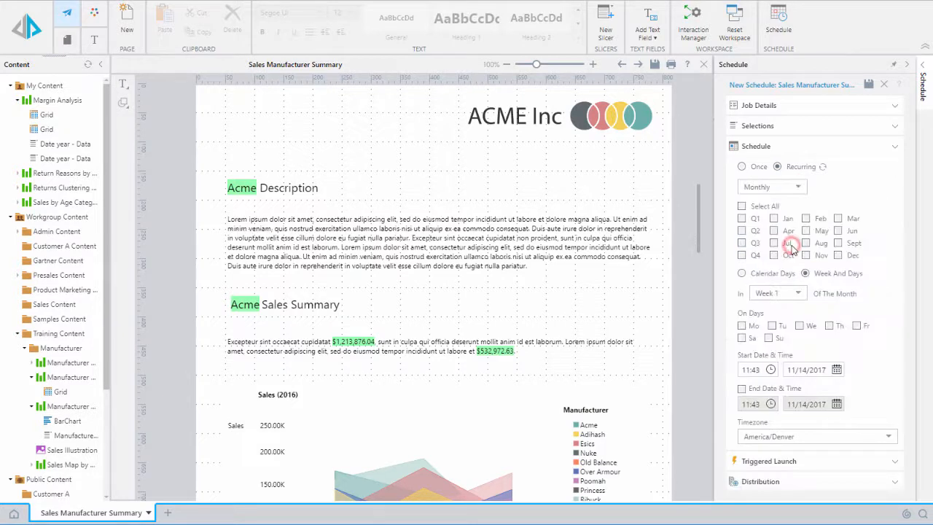
{"action": "left_click", "coordinate": [838, 218]}
{"action": "left_click", "coordinate": [838, 230]}
{"action": "left_click", "coordinate": [838, 243]}
{"action": "left_click", "coordinate": [838, 255]}
{"action": "left_click", "coordinate": [777, 293]}
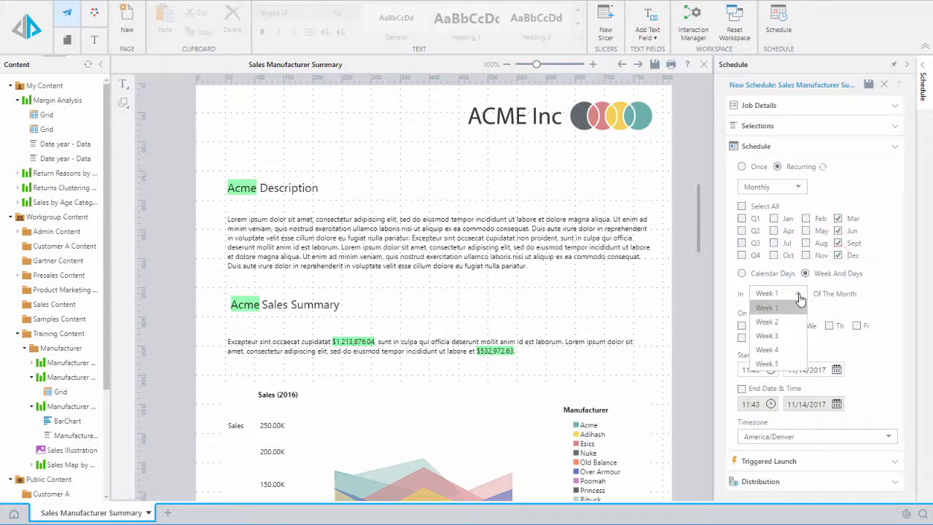
{"action": "left_click", "coordinate": [791, 354]}
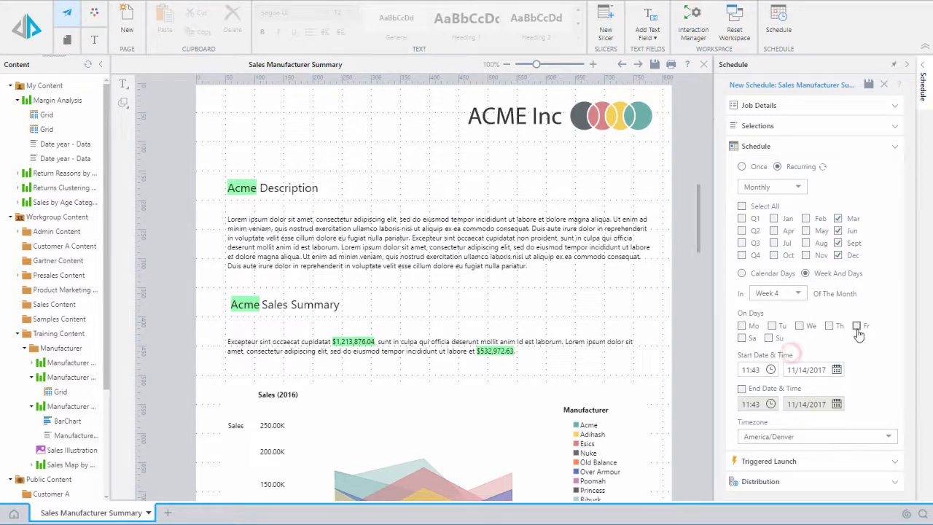
{"action": "left_click", "coordinate": [901, 481]}
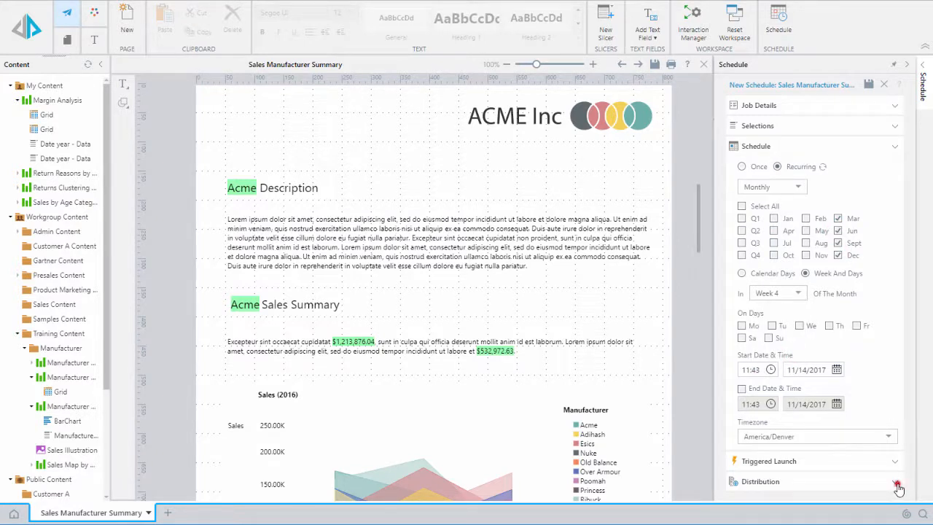
{"action": "left_click", "coordinate": [743, 352]}
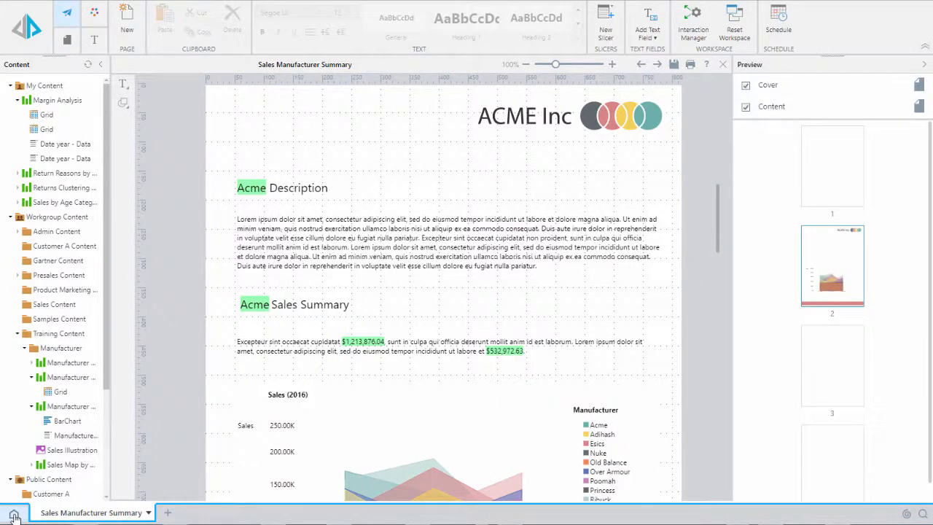
Step: Go to the Content Explorer and show the schedules of the Sales Manufacturer Summary publication
{"action": "left_click", "coordinate": [13, 515]}
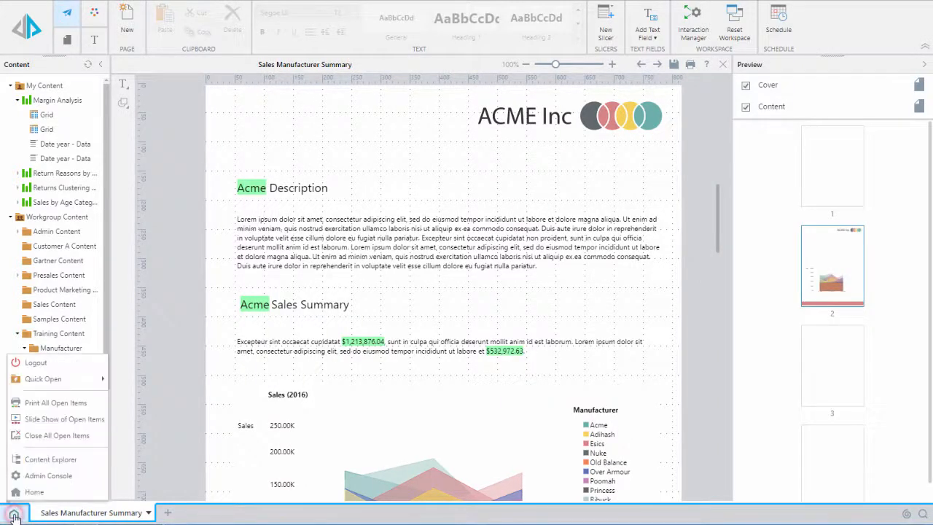
{"action": "left_click", "coordinate": [46, 462]}
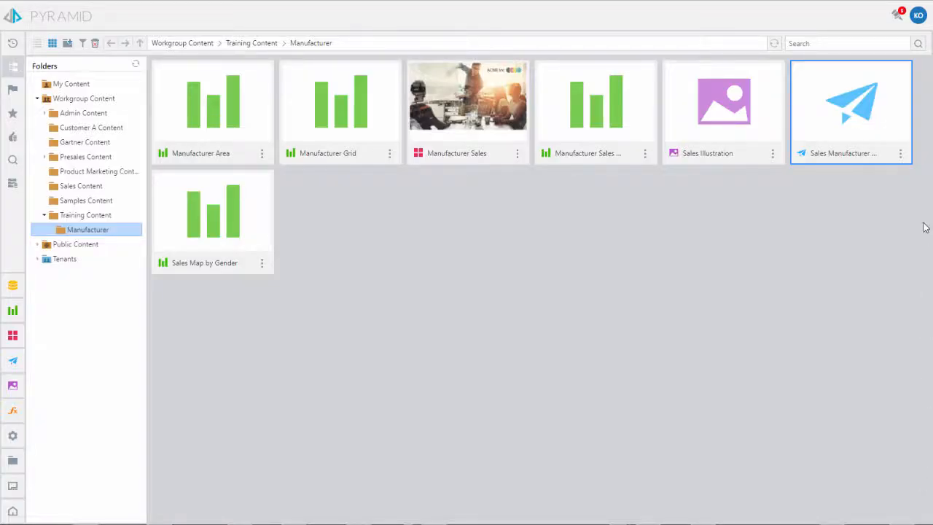
{"action": "left_click", "coordinate": [900, 155]}
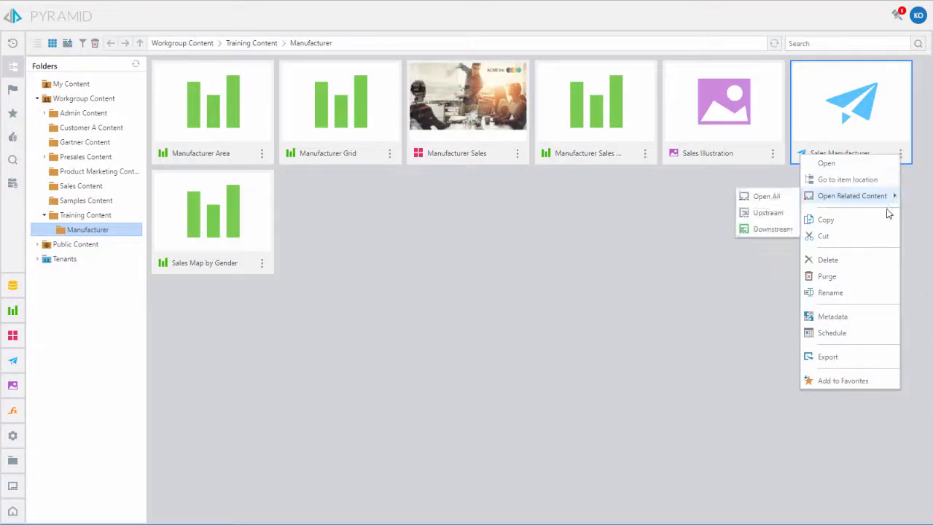
{"action": "left_click", "coordinate": [885, 332]}
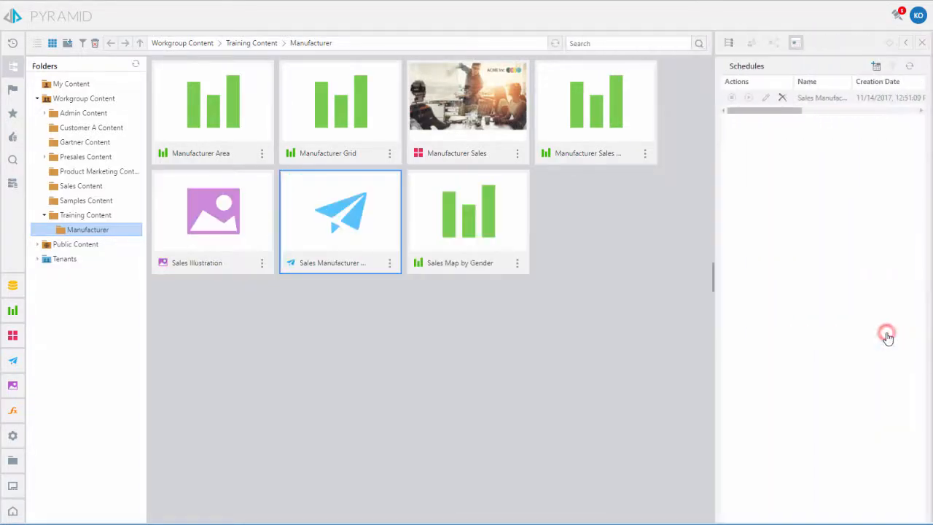
Step: Select the Sales Manufacturer Summary schedule, enlarge the schedules view and expand its job execution into the individual manufacturer outputs
{"action": "left_click", "coordinate": [817, 101]}
{"action": "left_click", "coordinate": [906, 42]}
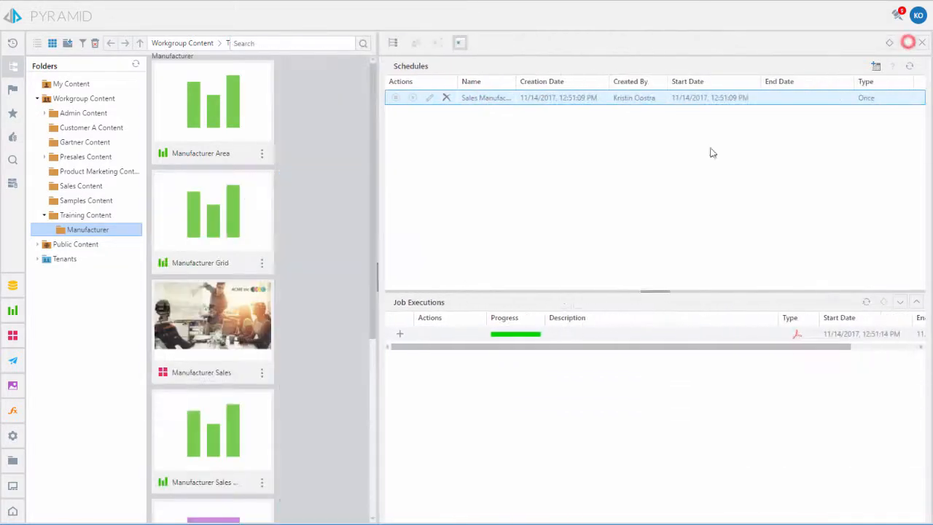
{"action": "left_click", "coordinate": [398, 336]}
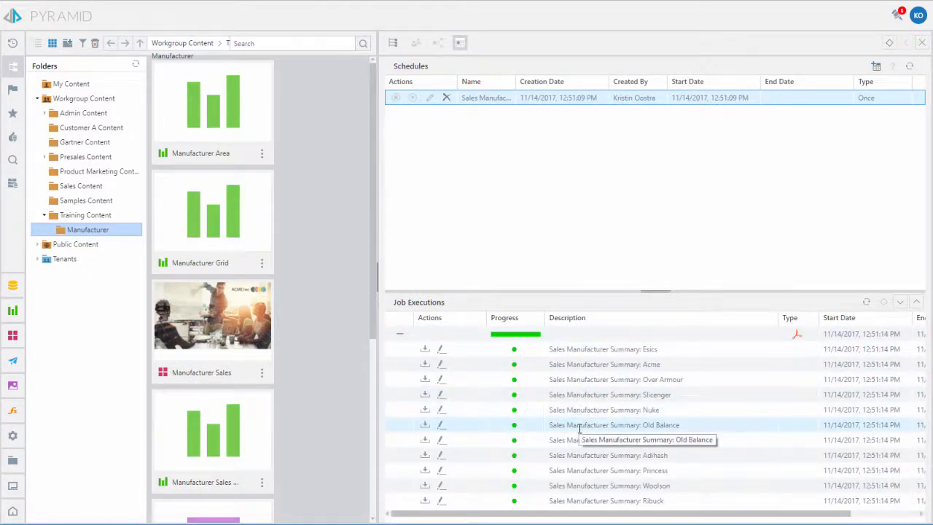
Step: Download the Old Balance output of the Sales Manufacturer Summary job, open the PDF and review its pages
{"action": "left_click", "coordinate": [425, 425]}
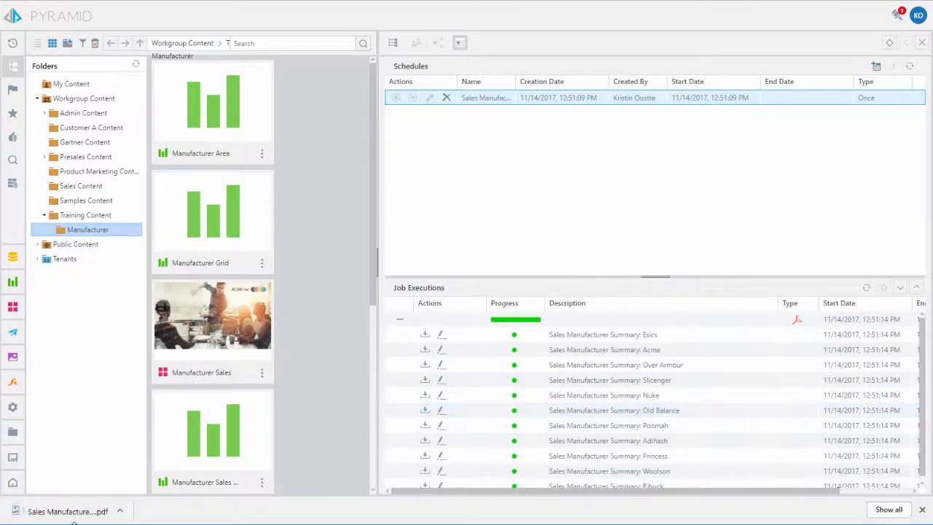
{"action": "left_click", "coordinate": [72, 513]}
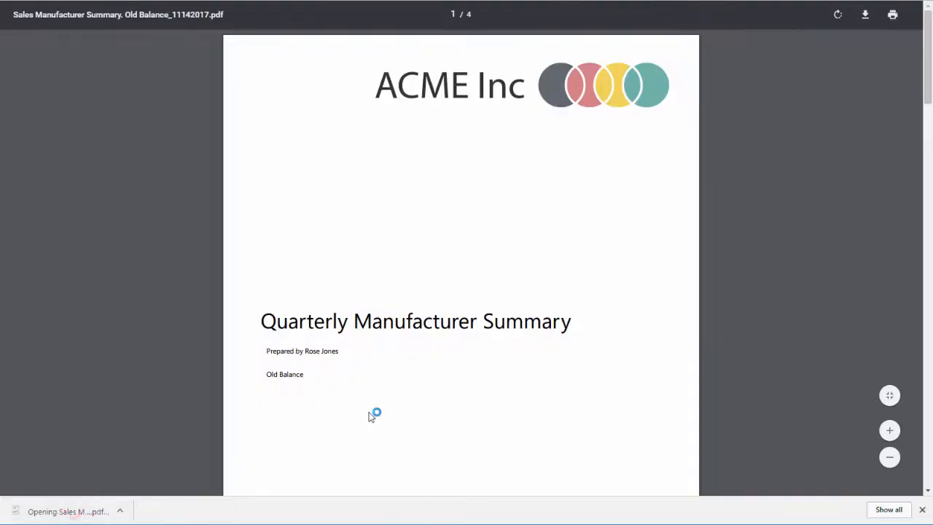
{"action": "scroll", "coordinate": [372, 415], "scroll_direction": "down", "scroll_amount": 5}
{"action": "scroll", "coordinate": [370, 417], "scroll_direction": "down", "scroll_amount": 3}
{"action": "scroll", "coordinate": [494, 425], "scroll_direction": "up", "scroll_amount": 3}
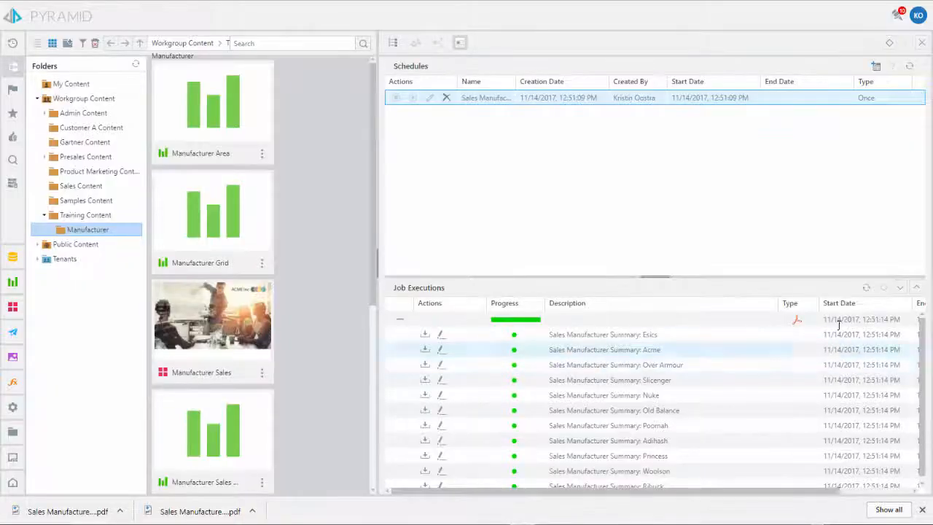
Step: Open the notifications overview and list today's publications
{"action": "left_click", "coordinate": [900, 19]}
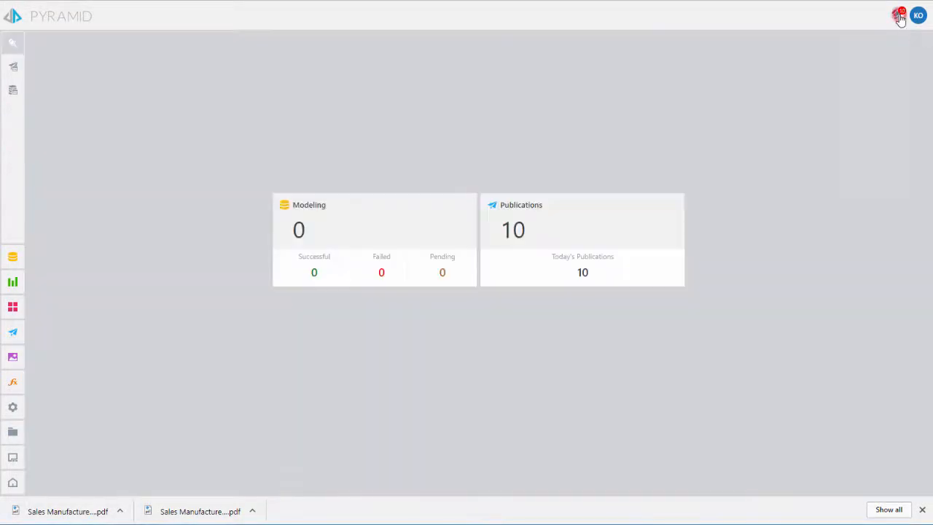
{"action": "left_click", "coordinate": [595, 272]}
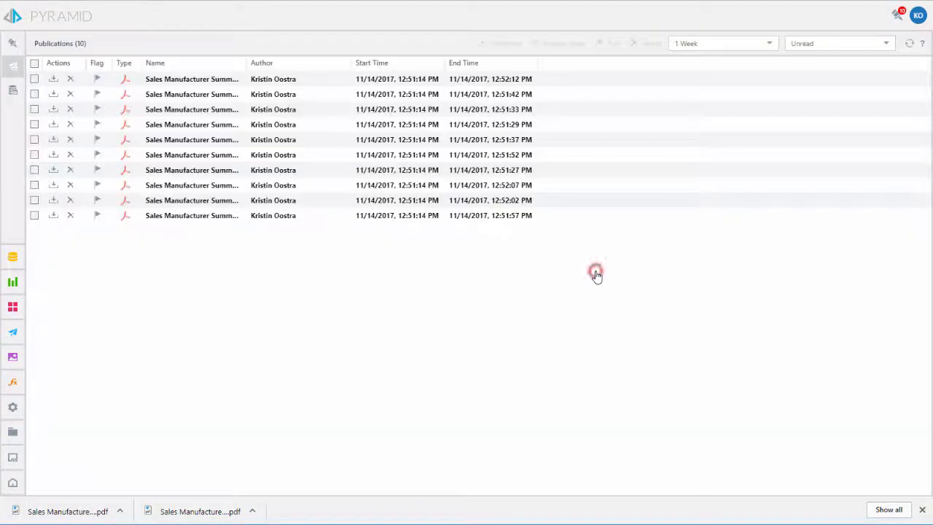